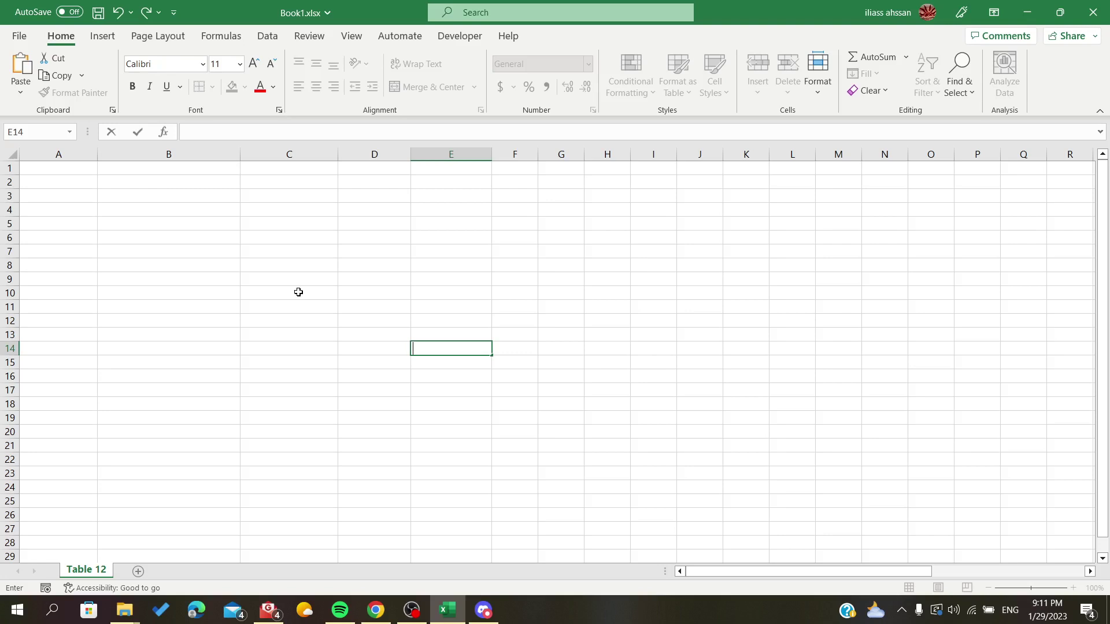
# - Clear the earlier range selection and select cell C8
pyautogui.click(367, 290)
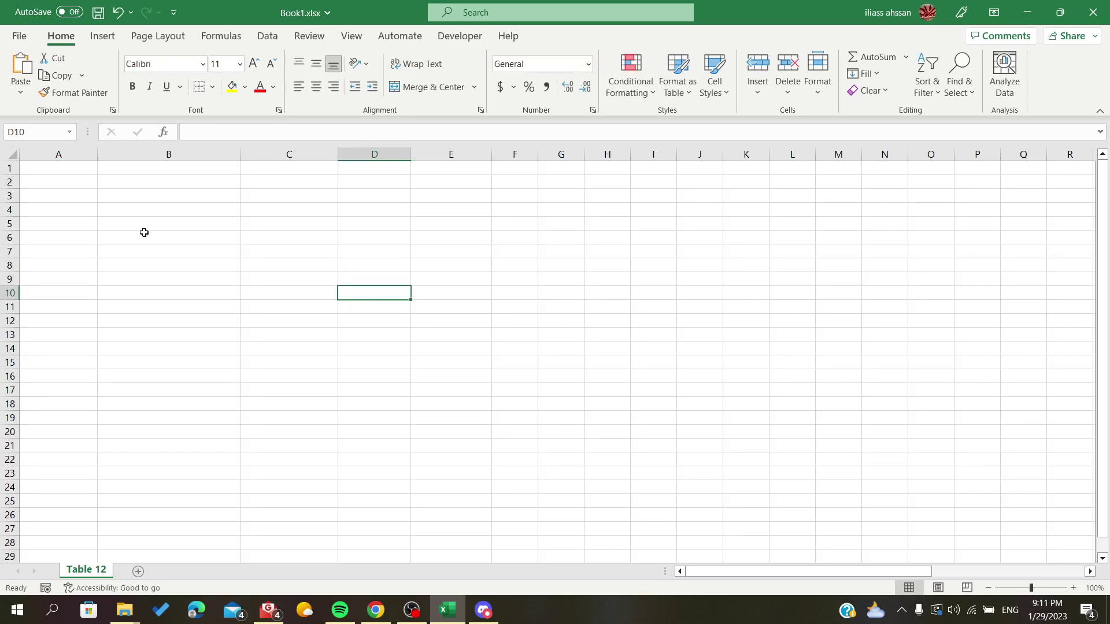
pyautogui.moveTo(40, 171); pyautogui.dragTo(1006, 506)
pyautogui.click(467, 358)
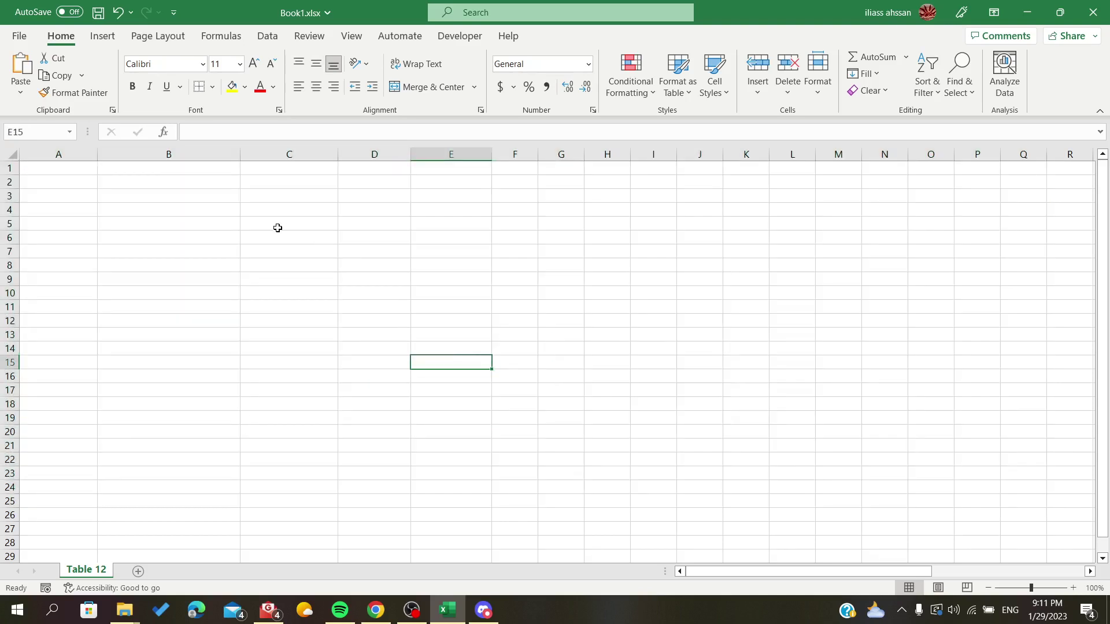
pyautogui.click(243, 250)
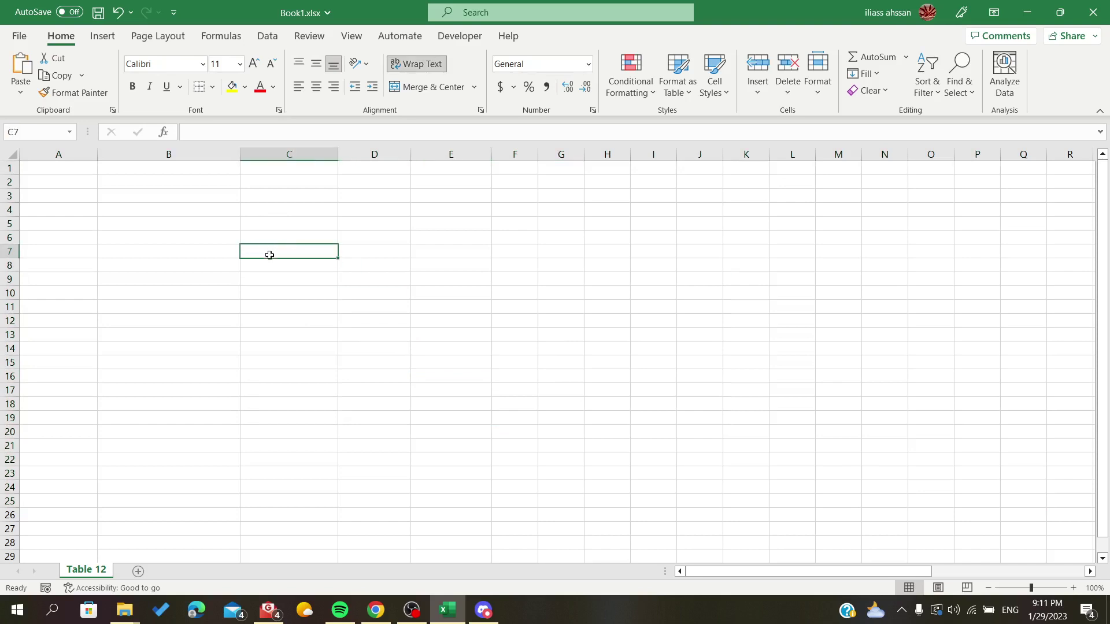
pyautogui.click(286, 265)
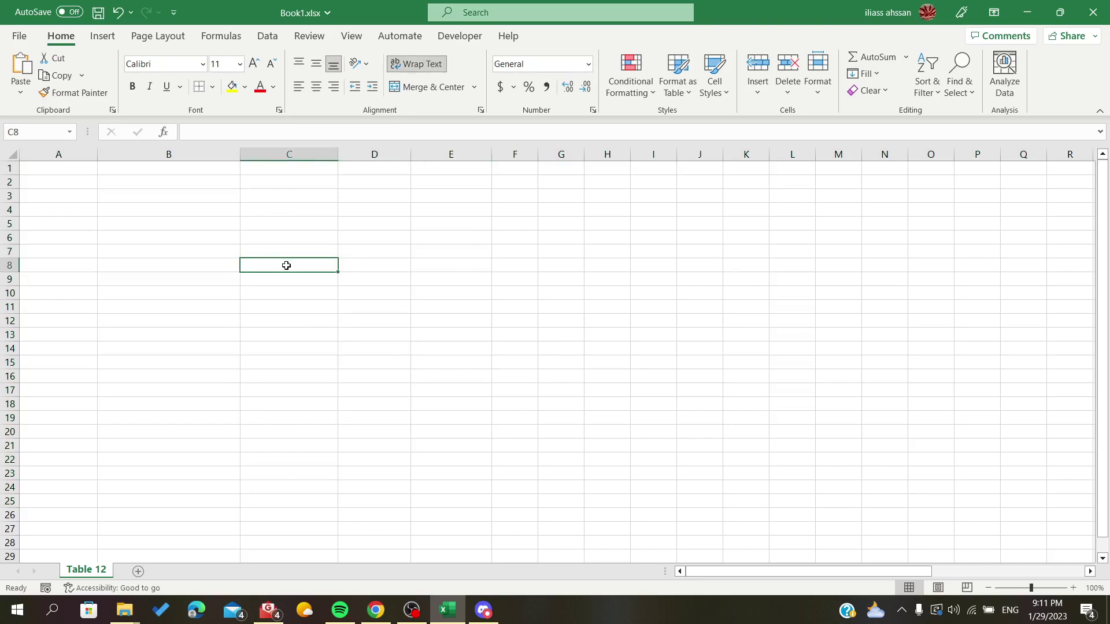
# - Open Format Cells for C8 and show the Border tab
pyautogui.rightClick(286, 267)
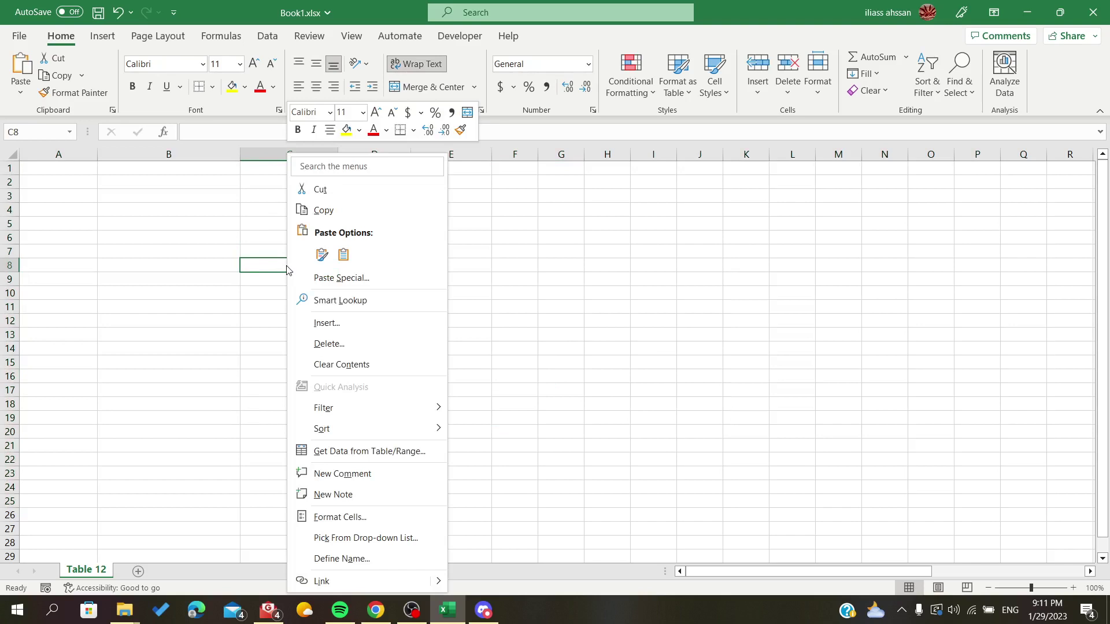
pyautogui.click(331, 521)
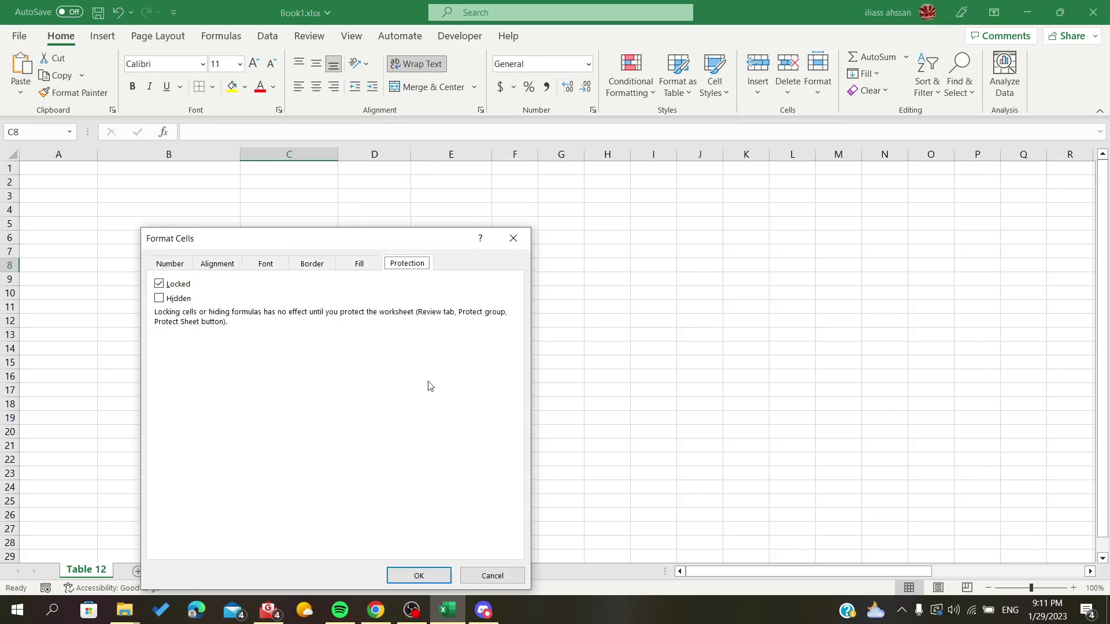
pyautogui.click(503, 247)
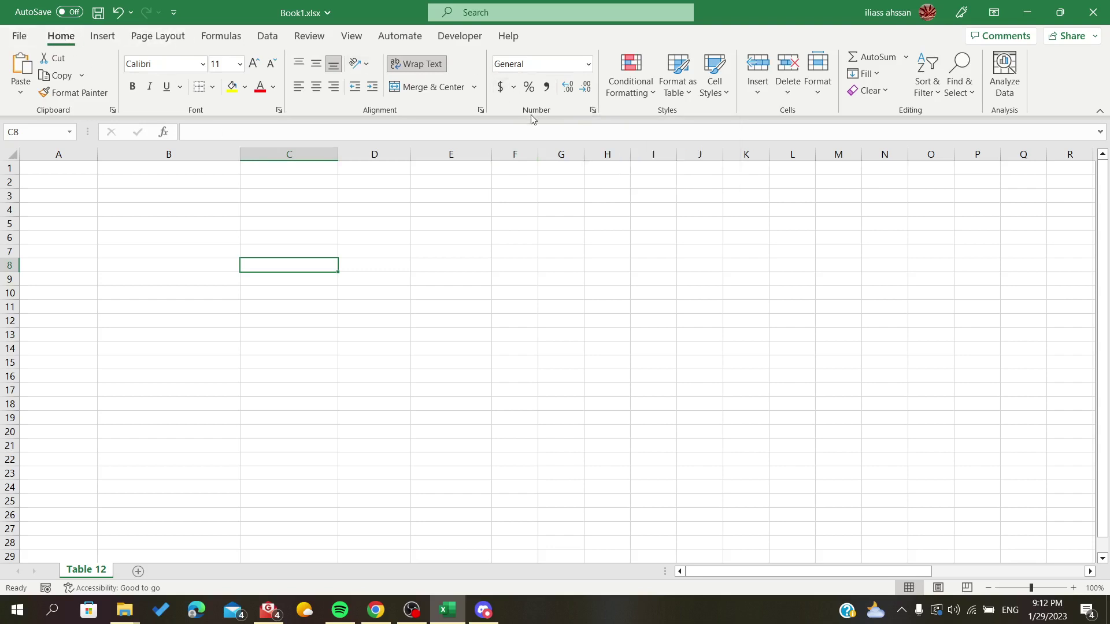
pyautogui.click(592, 109)
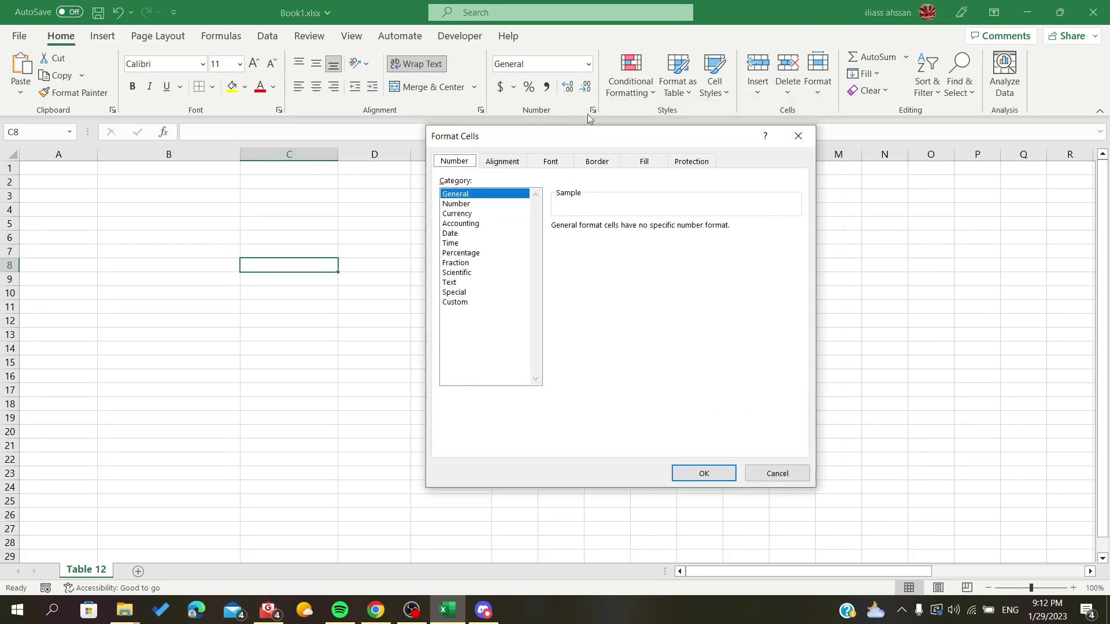
pyautogui.click(597, 164)
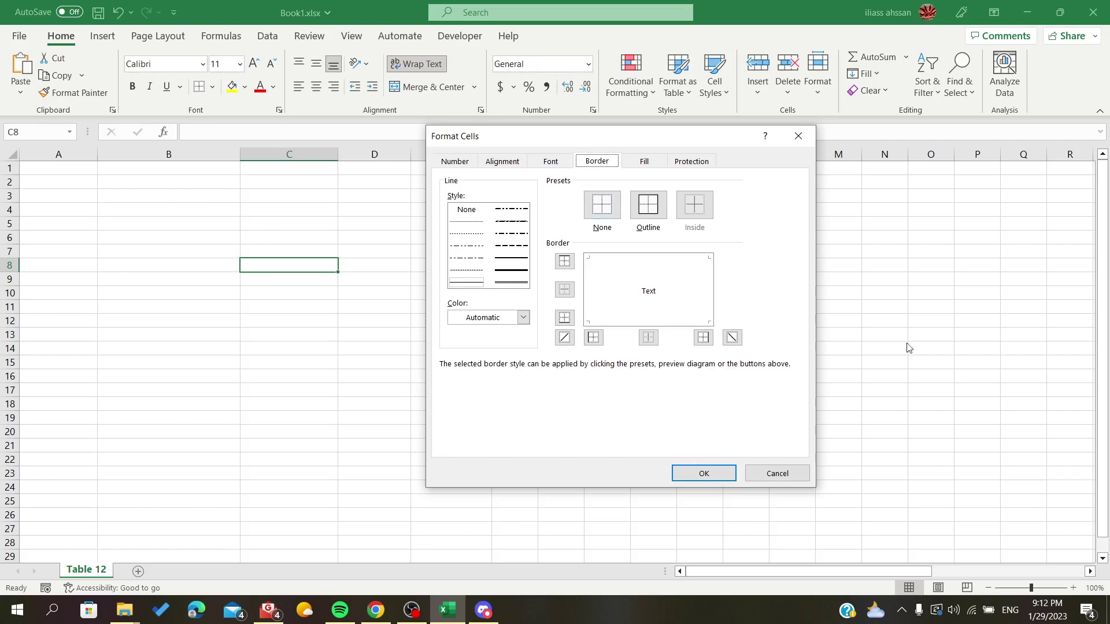
# - Pick the thick solid line style and set an Outline border, testing then removing the diagonals
pyautogui.click(500, 274)
pyautogui.click(647, 211)
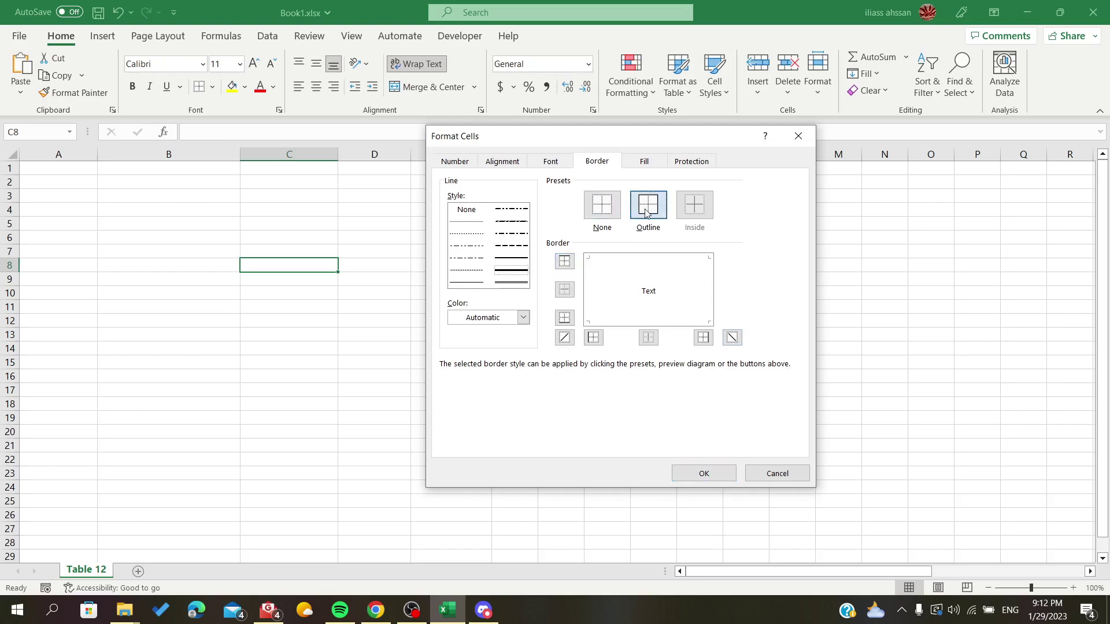
pyautogui.click(602, 207)
pyautogui.click(649, 205)
pyautogui.click(650, 292)
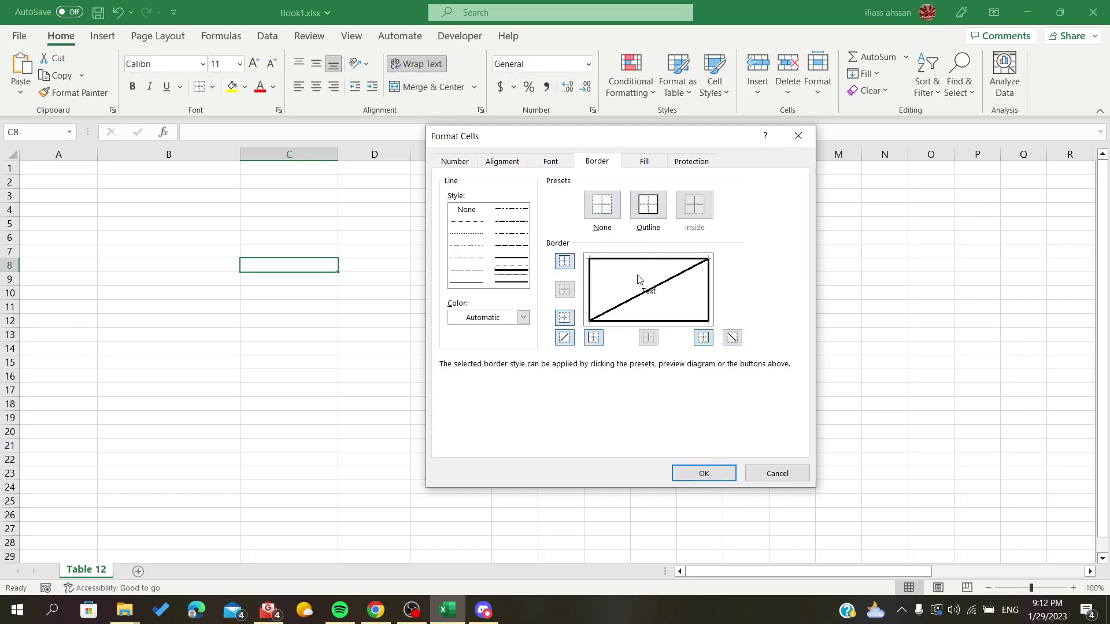
pyautogui.click(630, 277)
pyautogui.click(630, 276)
pyautogui.click(631, 277)
pyautogui.click(631, 276)
pyautogui.click(657, 289)
# - Make the outline blue, apply it to C8, and reselect C8
pyautogui.click(523, 317)
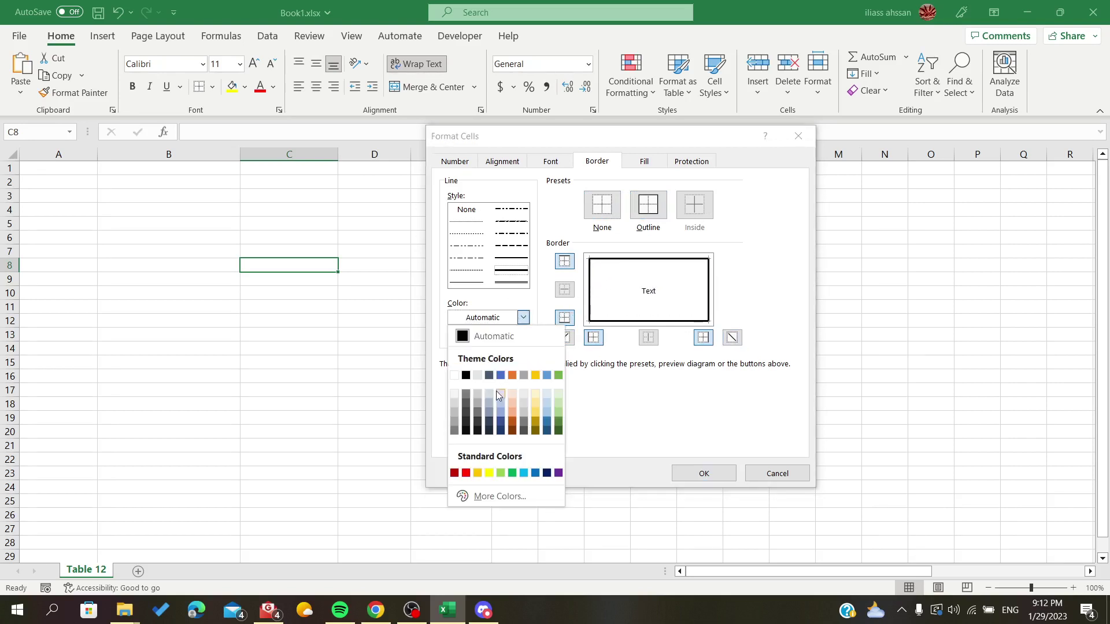
pyautogui.click(501, 376)
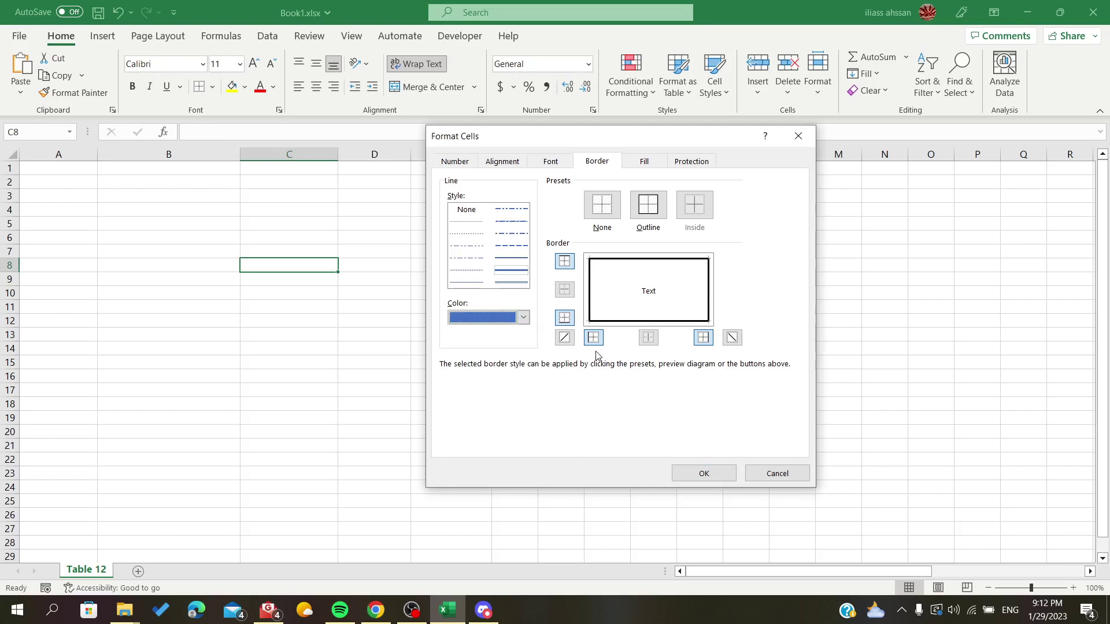
pyautogui.click(702, 473)
pyautogui.click(407, 282)
pyautogui.click(289, 274)
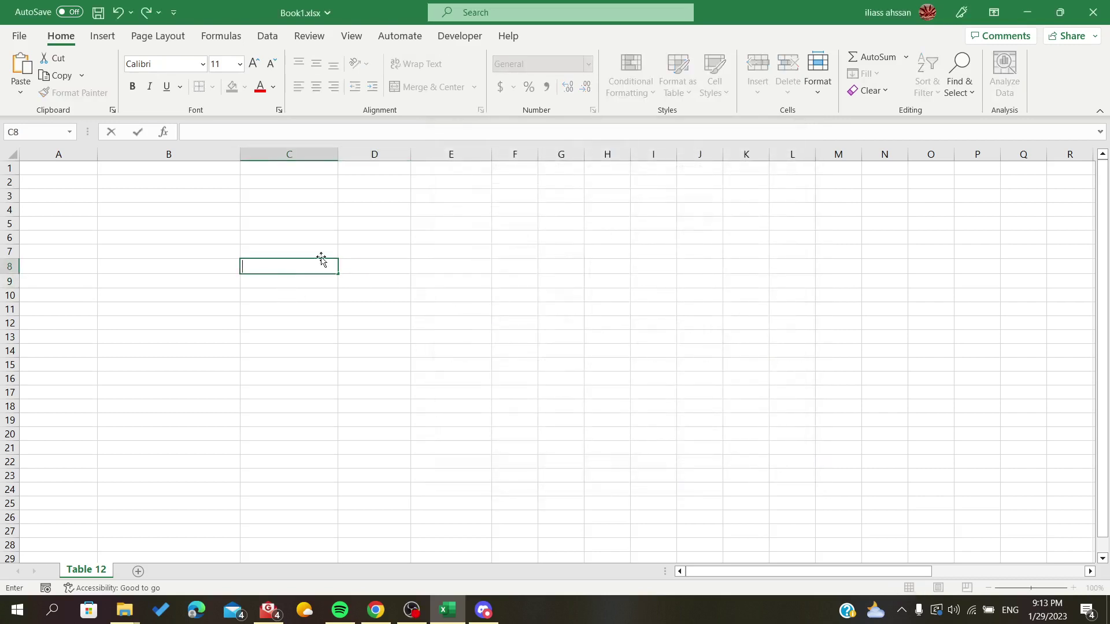
# - Select the entire worksheet with Ctrl+A
pyautogui.moveTo(227, 284); pyautogui.dragTo(208, 269)
pyautogui.click(287, 237)
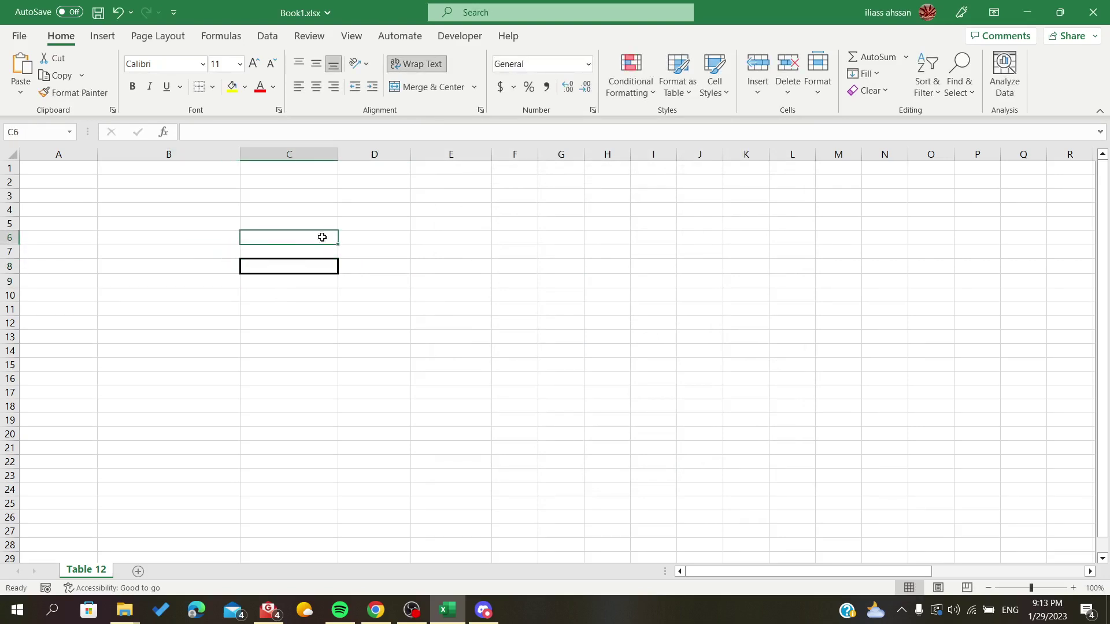
pyautogui.click(270, 310)
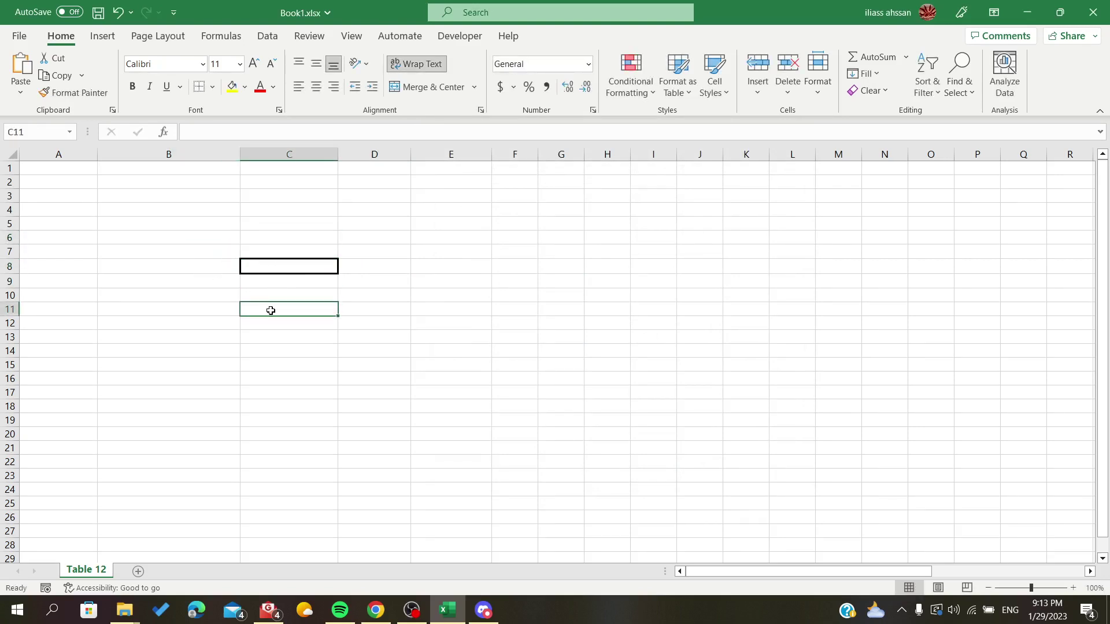
pyautogui.hotkey('ctrl', 'a')
pyautogui.click(310, 304)
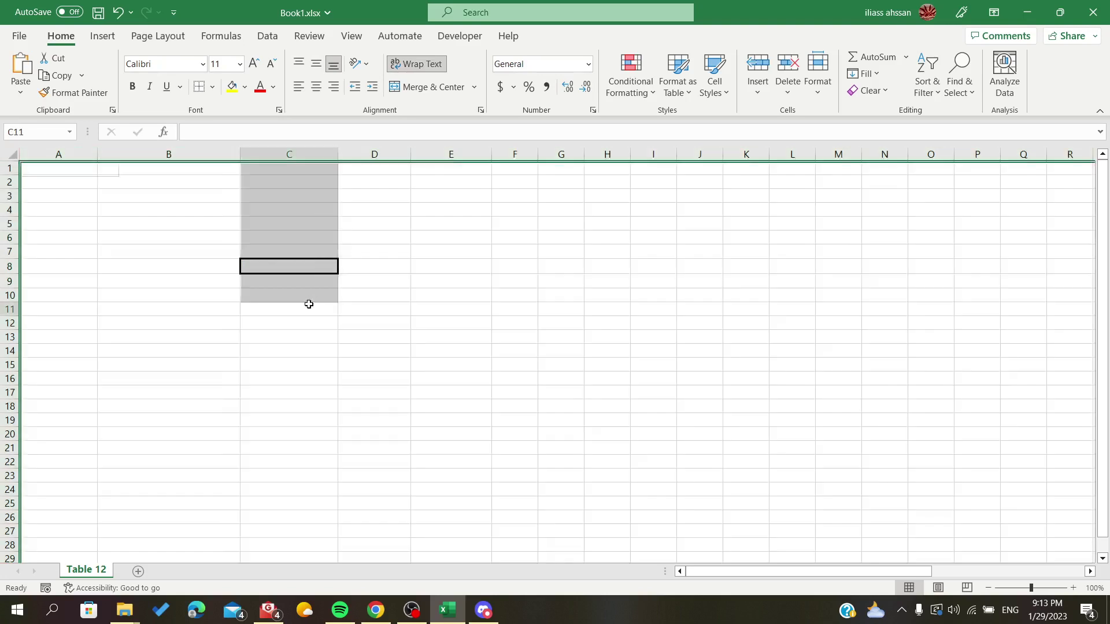
pyautogui.click(328, 268)
pyautogui.hotkey('ctrl', 'a')
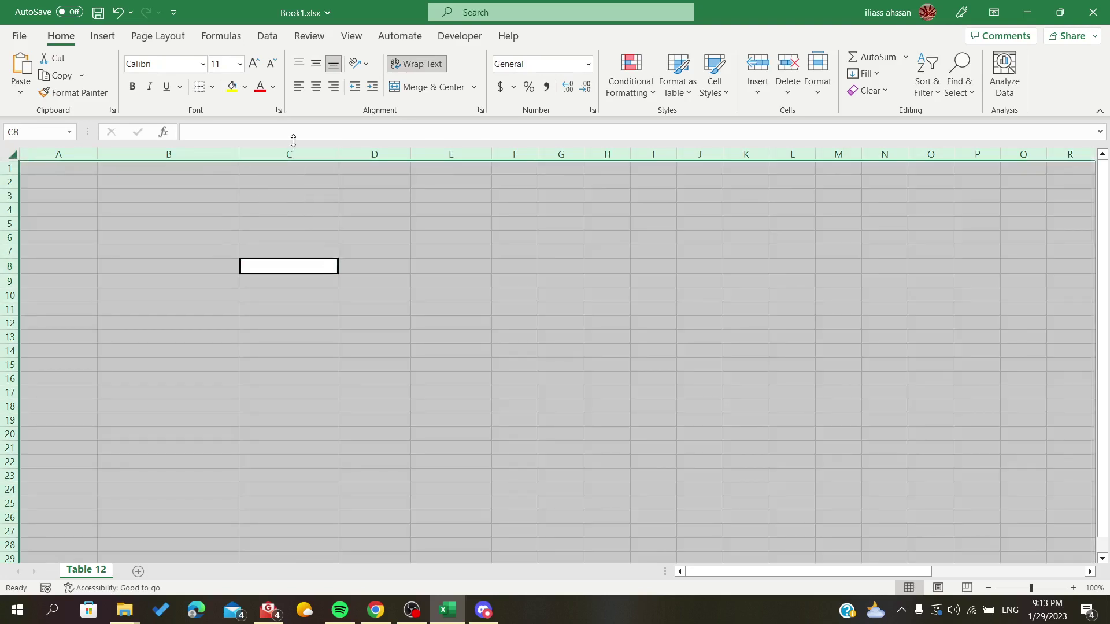
# - Apply Inside and Outline borders to the whole sheet, then deselect it
pyautogui.rightClick(294, 236)
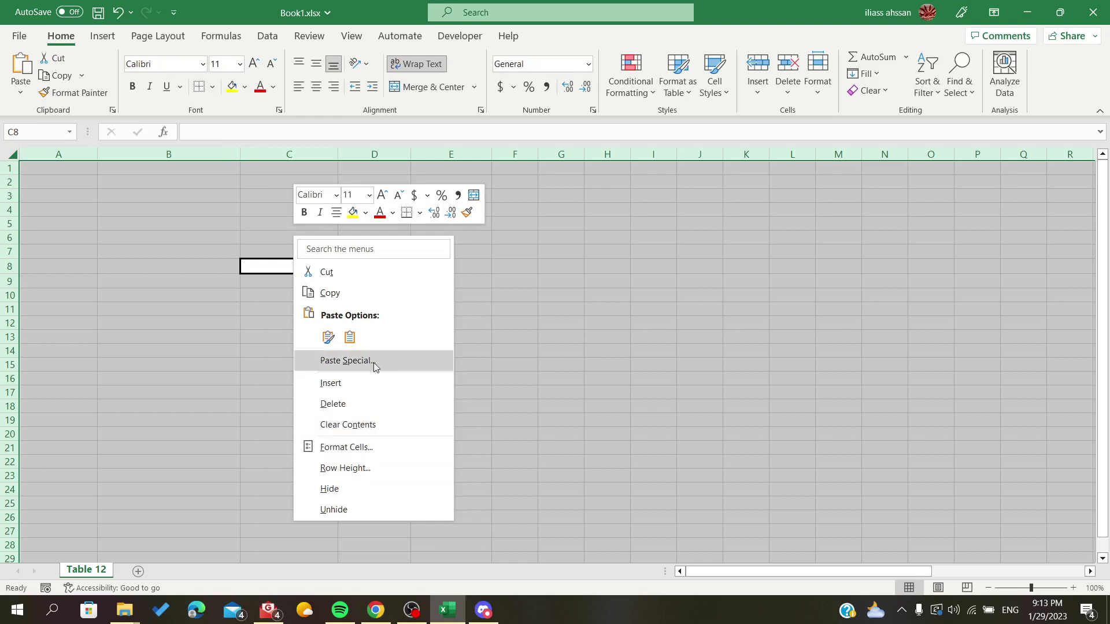
pyautogui.click(353, 448)
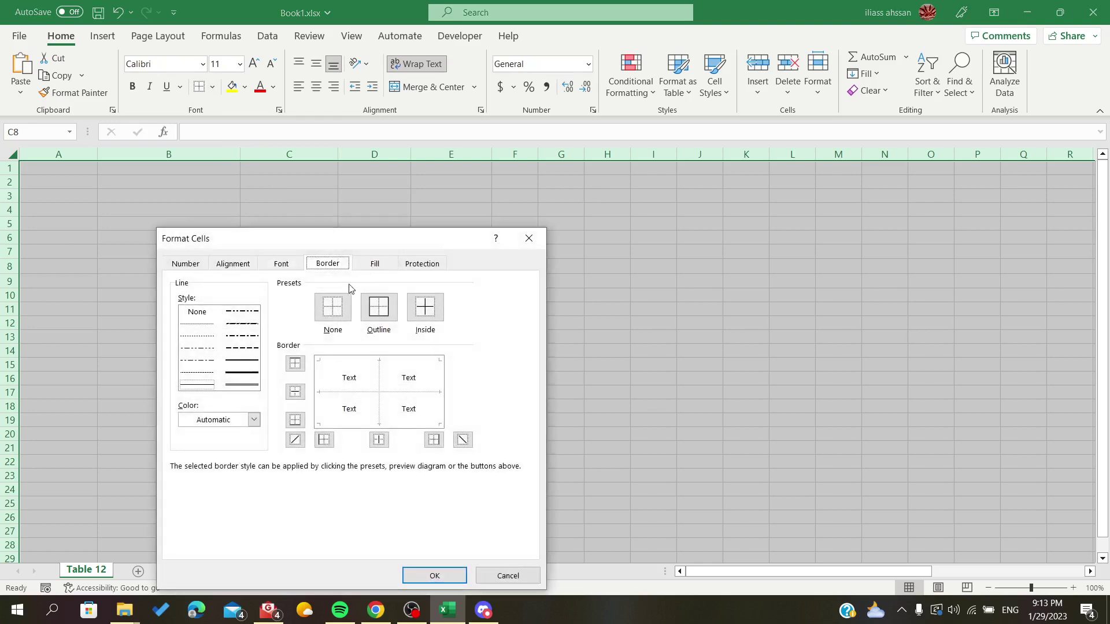
pyautogui.click(424, 311)
pyautogui.click(379, 309)
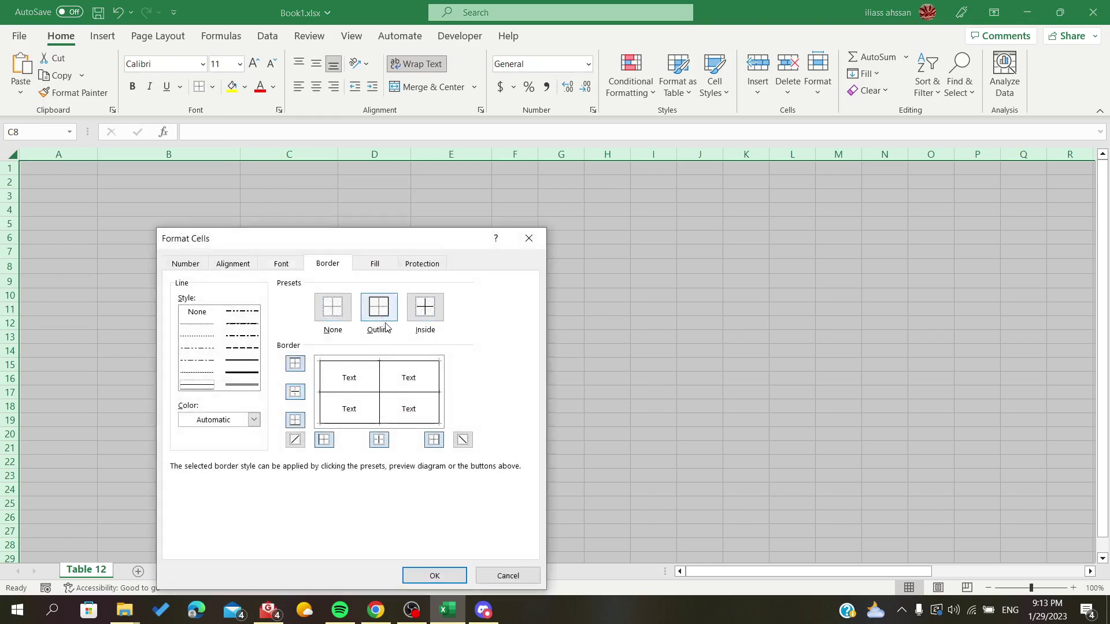
pyautogui.click(256, 375)
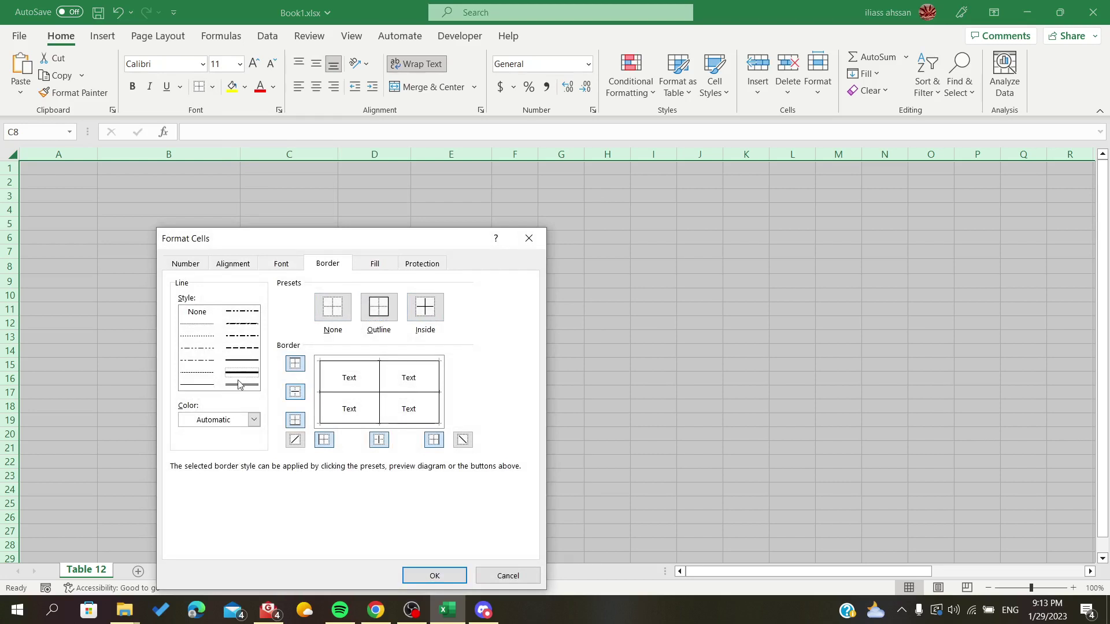
pyautogui.click(435, 575)
pyautogui.click(509, 351)
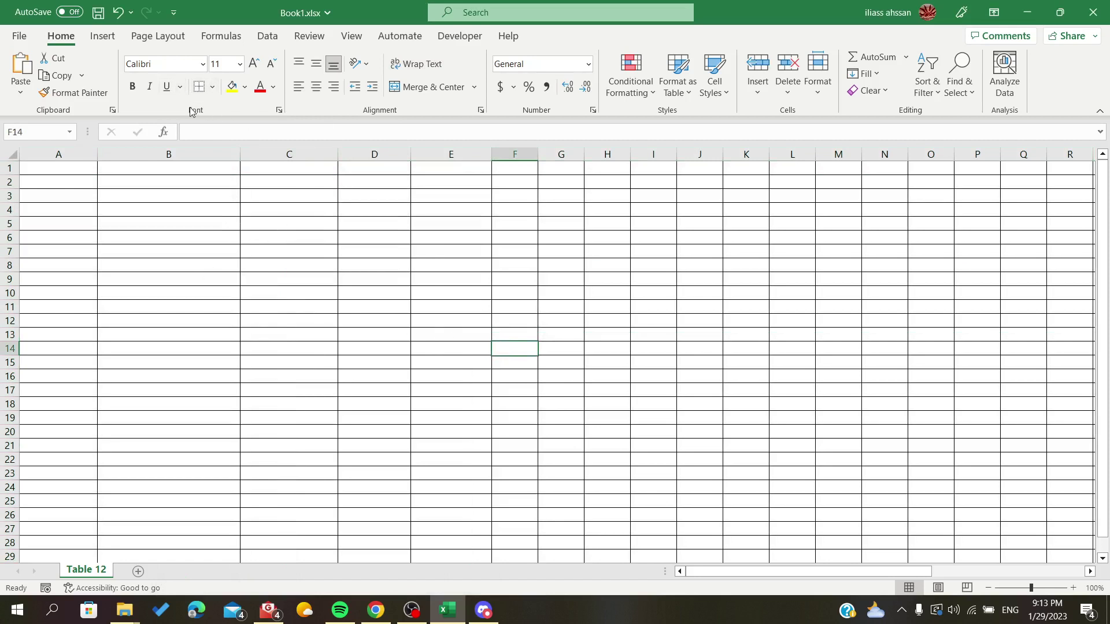
# - Give cell C11 a thick solid Outline border through Format Cells
pyautogui.rightClick(260, 305)
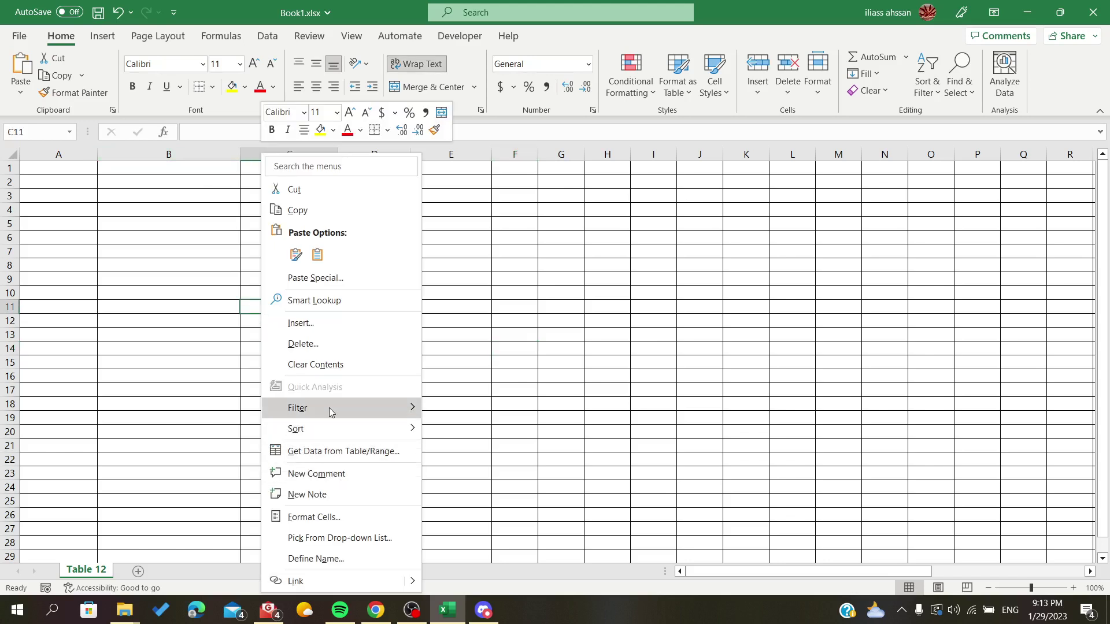
pyautogui.click(314, 517)
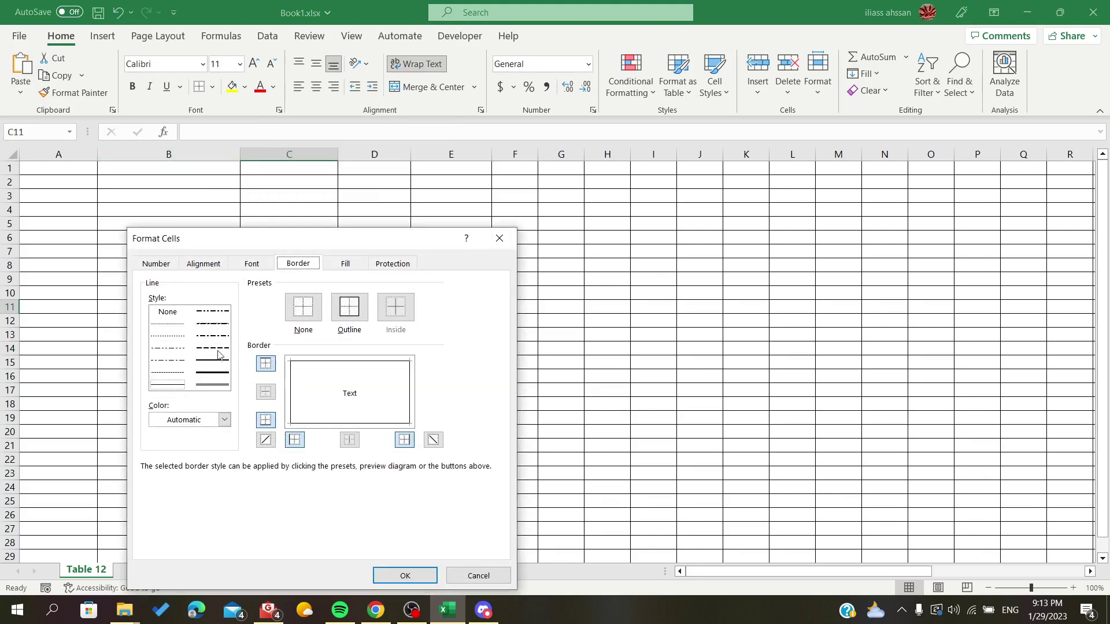
pyautogui.click(212, 373)
pyautogui.click(334, 313)
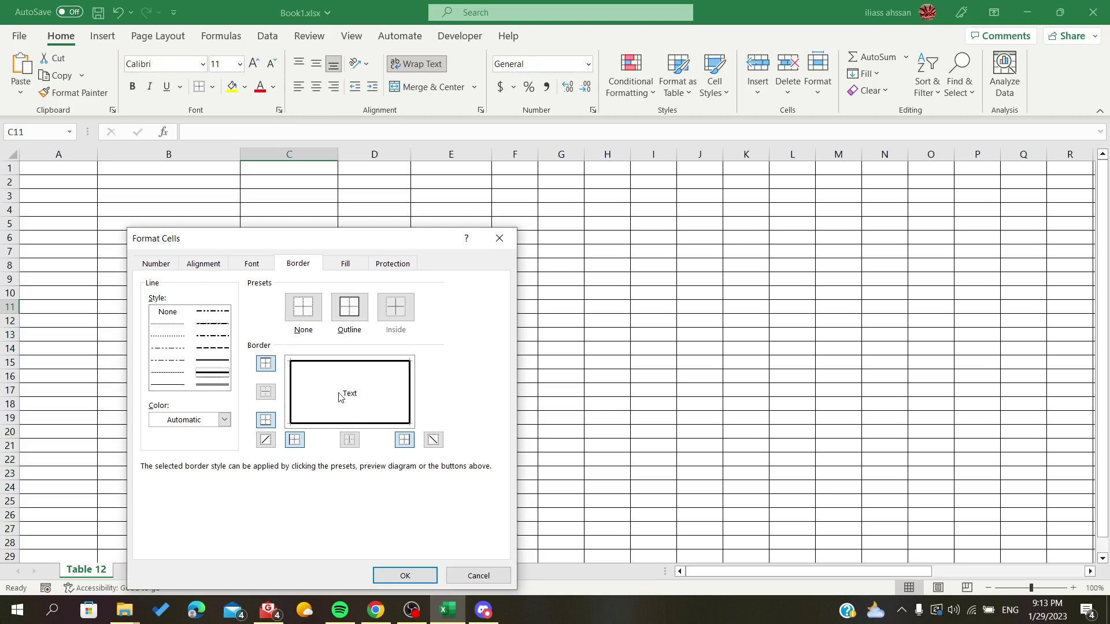
pyautogui.click(404, 576)
# - Undo the sheet-wide borders and the thick outlines with Ctrl+Z
pyautogui.moveTo(405, 325); pyautogui.dragTo(402, 339)
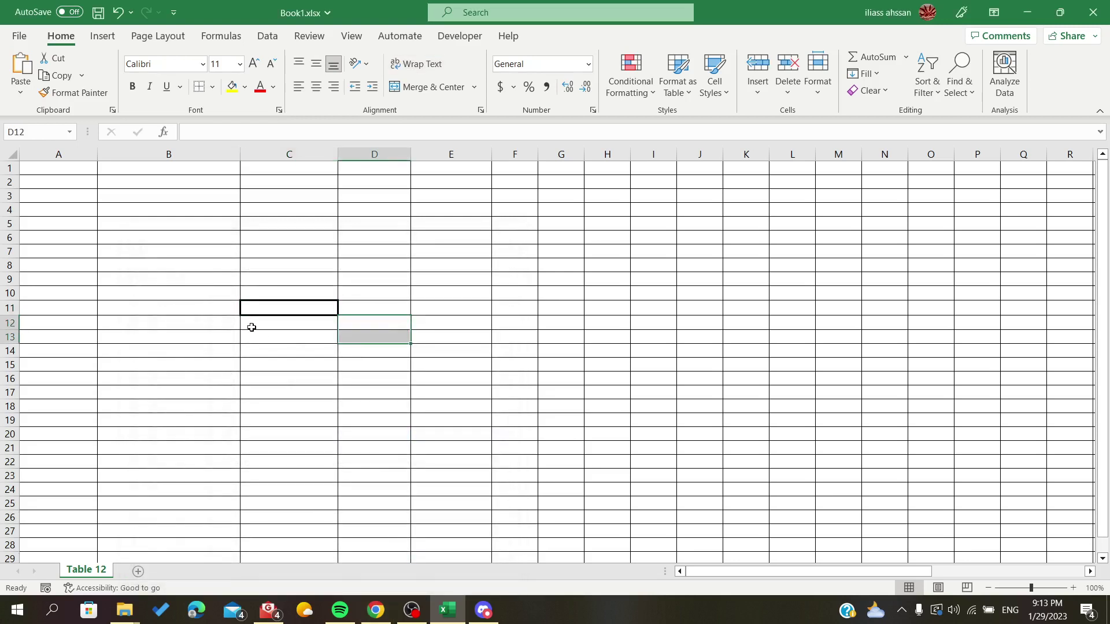
pyautogui.hotkey('ctrl', 'a')
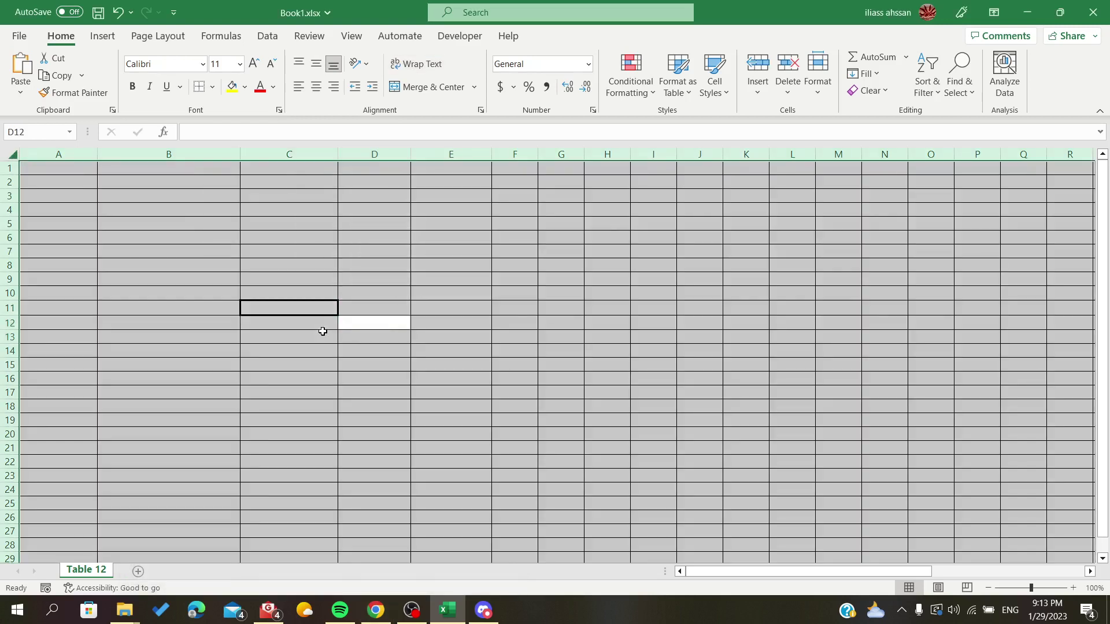
pyautogui.click(487, 339)
pyautogui.hotkey('ctrl', 'z')
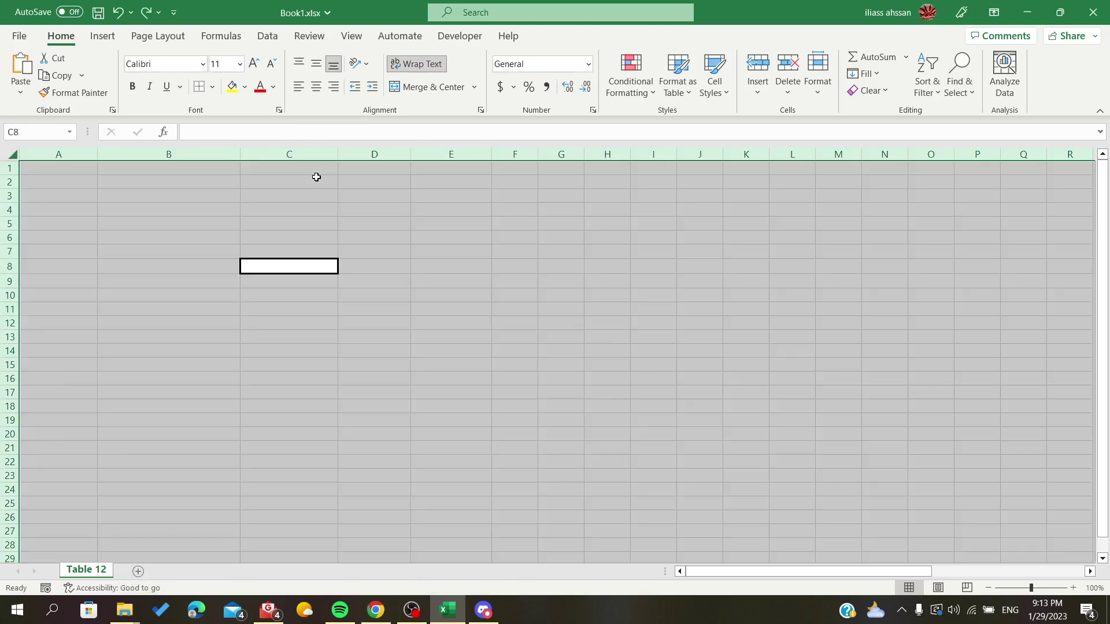
pyautogui.hotkey('ctrl', 'z')
pyautogui.click(361, 318)
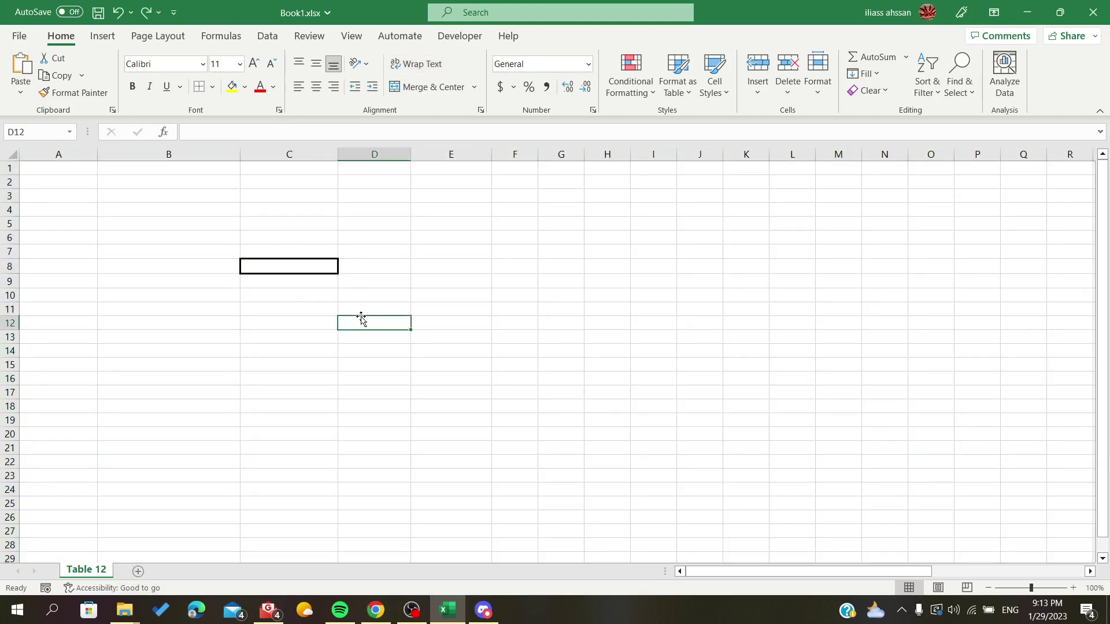
pyautogui.click(367, 240)
pyautogui.hotkey('ctrl', 'z')
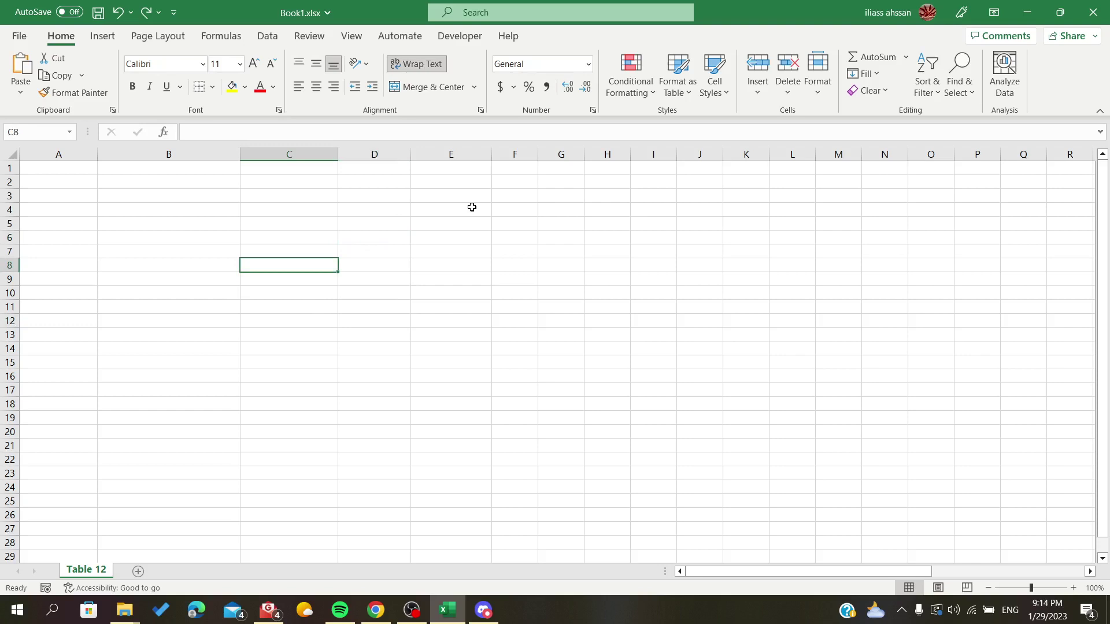
# - Set the Borders dropdown's Line Style to the thick line
pyautogui.click(212, 87)
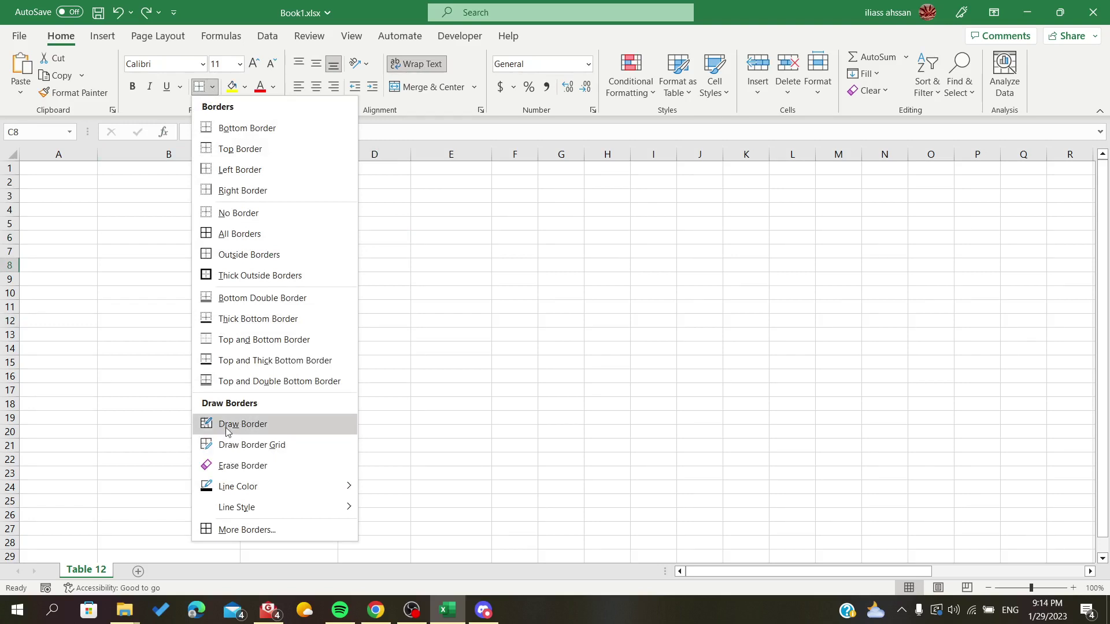
pyautogui.moveTo(267, 487)
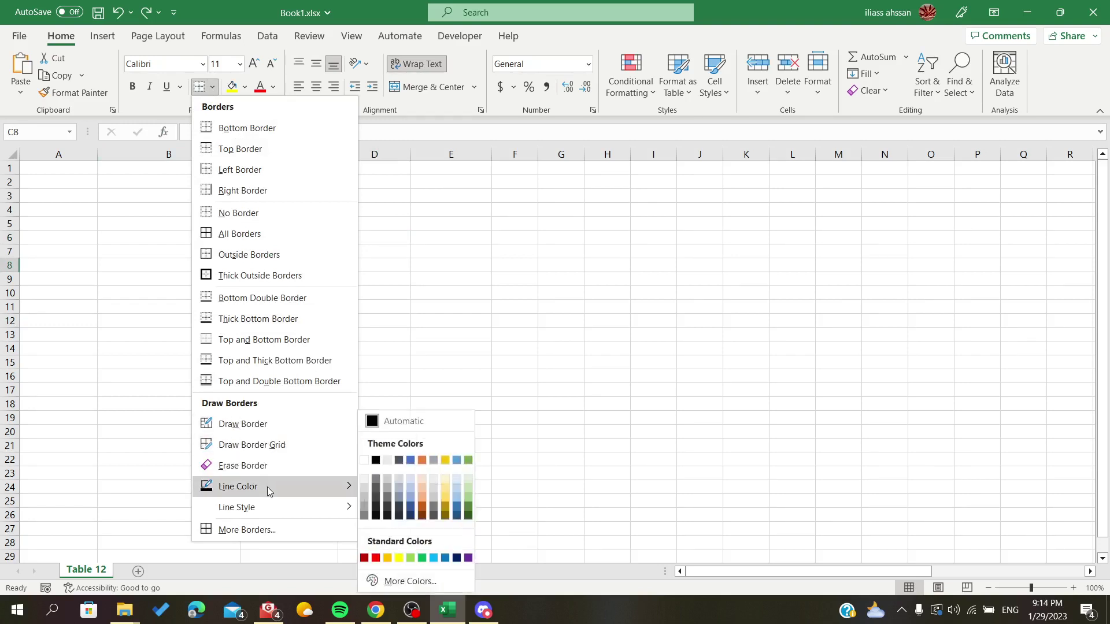
pyautogui.moveTo(276, 508)
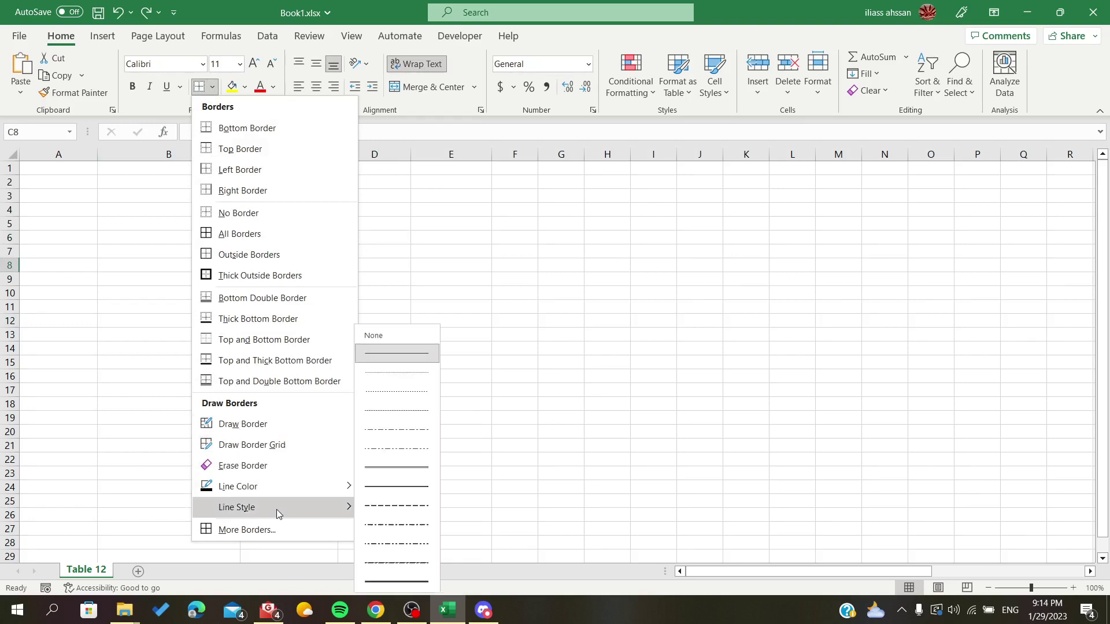
pyautogui.click(381, 578)
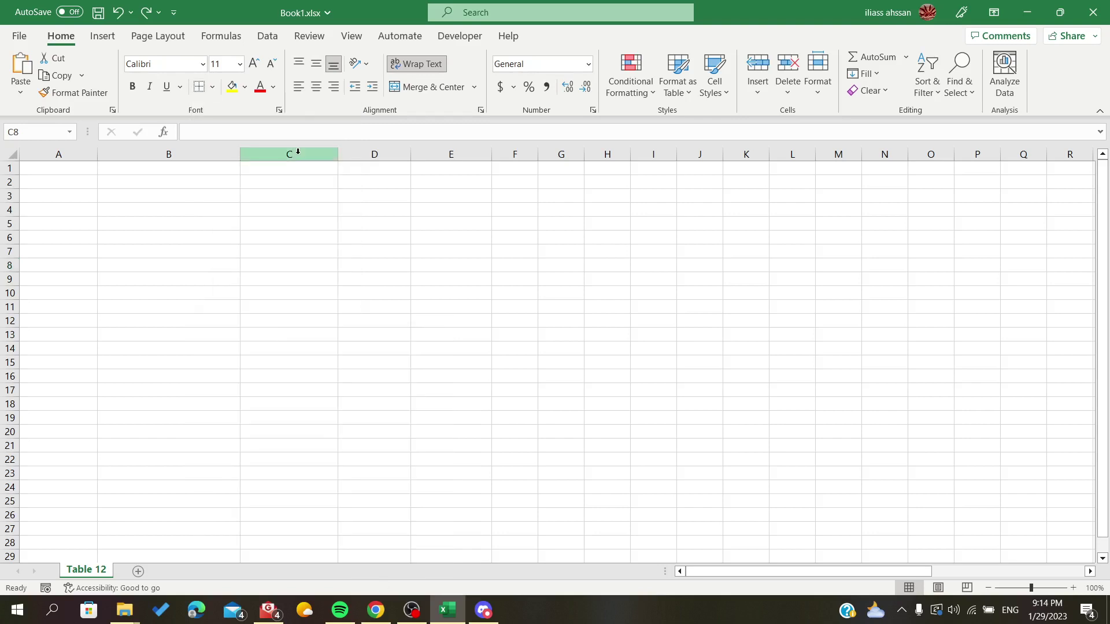
pyautogui.click(213, 87)
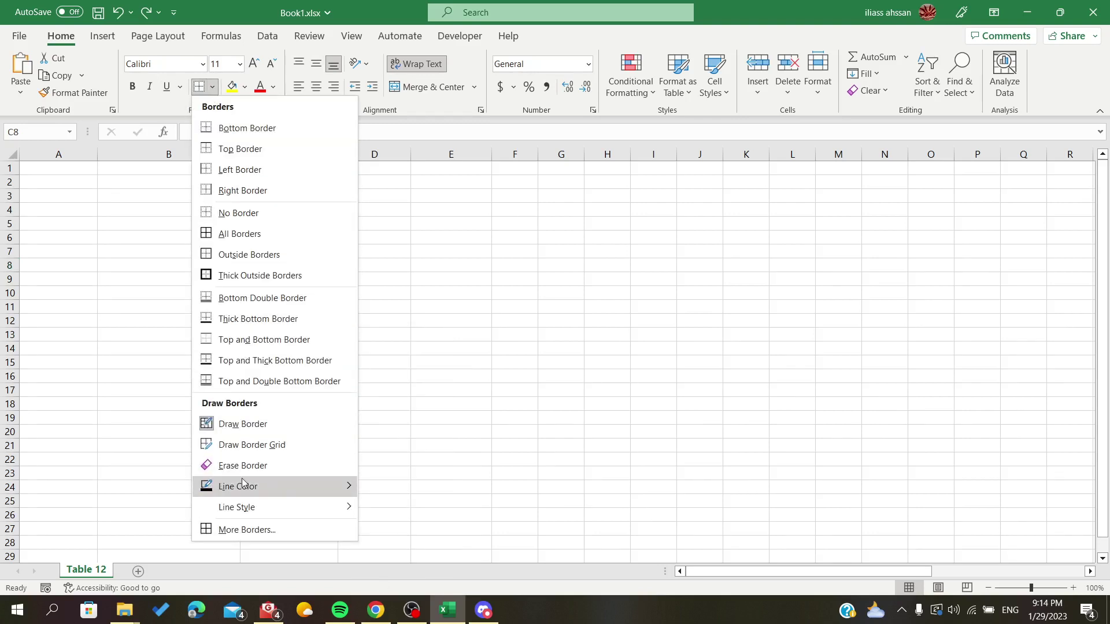
# - Using Draw Border, draw thick vertical lines between D/E (rows 6–15) and G/H (rows 5–18)
pyautogui.click(243, 424)
pyautogui.click(413, 252)
pyautogui.moveTo(412, 253); pyautogui.dragTo(411, 327)
pyautogui.click(200, 87)
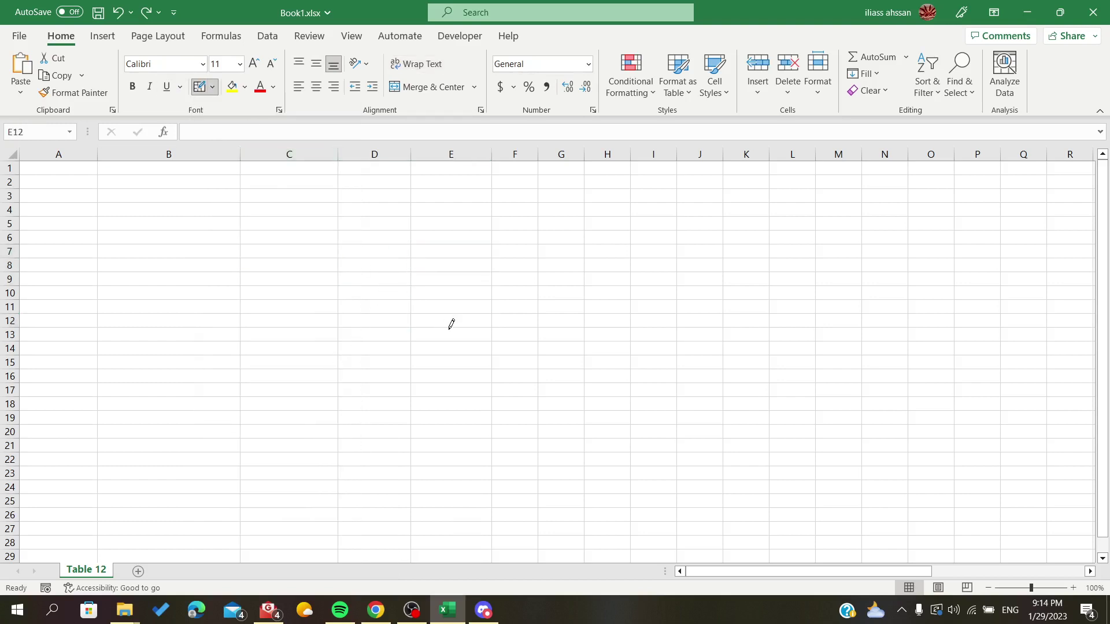
pyautogui.moveTo(414, 233); pyautogui.dragTo(413, 354)
pyautogui.moveTo(585, 226)
pyautogui.mouseDown()
pyautogui.moveTo(598, 402)
pyautogui.moveTo(584, 398)
pyautogui.mouseUp()
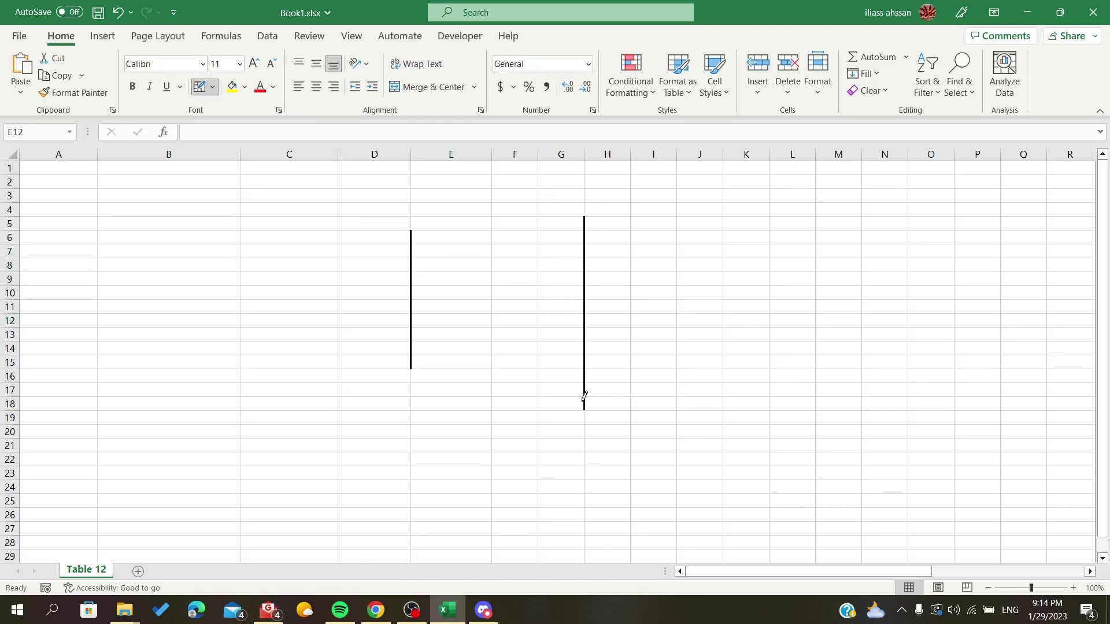
# - Draw thick boxes around D12:K13, C7:I7 and N6:P6, plus lines in column N
pyautogui.moveTo(764, 316); pyautogui.dragTo(341, 325)
pyautogui.moveTo(287, 258)
pyautogui.mouseDown()
pyautogui.moveTo(466, 221)
pyautogui.moveTo(605, 255)
pyautogui.moveTo(664, 238)
pyautogui.moveTo(662, 255)
pyautogui.moveTo(667, 244)
pyautogui.moveTo(874, 238)
pyautogui.mouseUp()
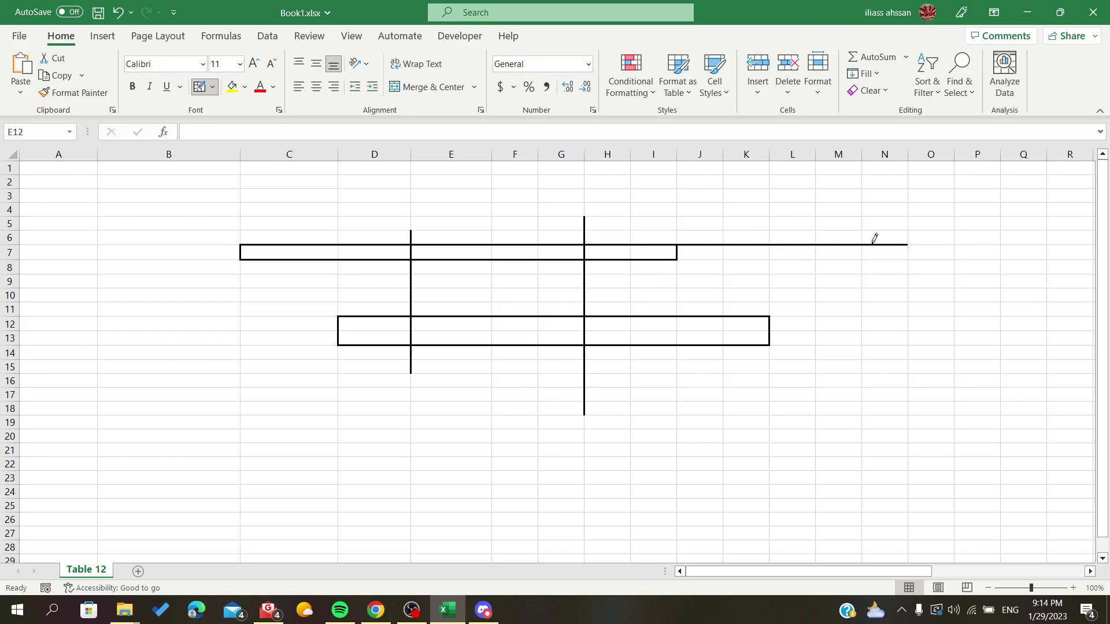
pyautogui.moveTo(864, 198); pyautogui.dragTo(861, 301)
pyautogui.moveTo(866, 236)
pyautogui.mouseDown()
pyautogui.moveTo(899, 218)
pyautogui.moveTo(954, 218)
pyautogui.moveTo(946, 238)
pyautogui.mouseUp()
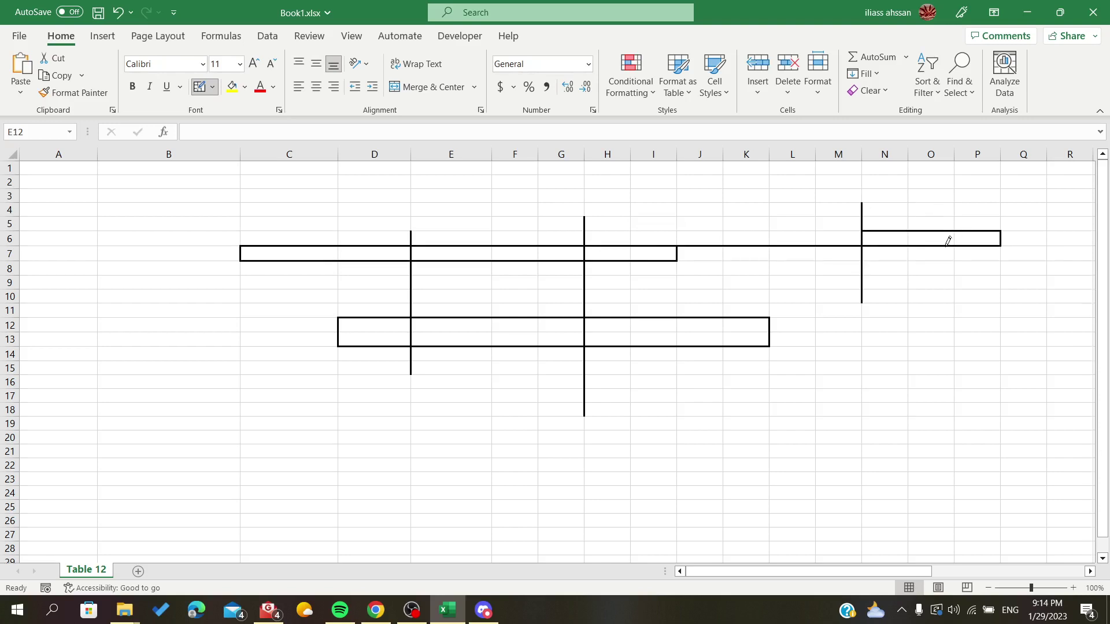
pyautogui.click(894, 383)
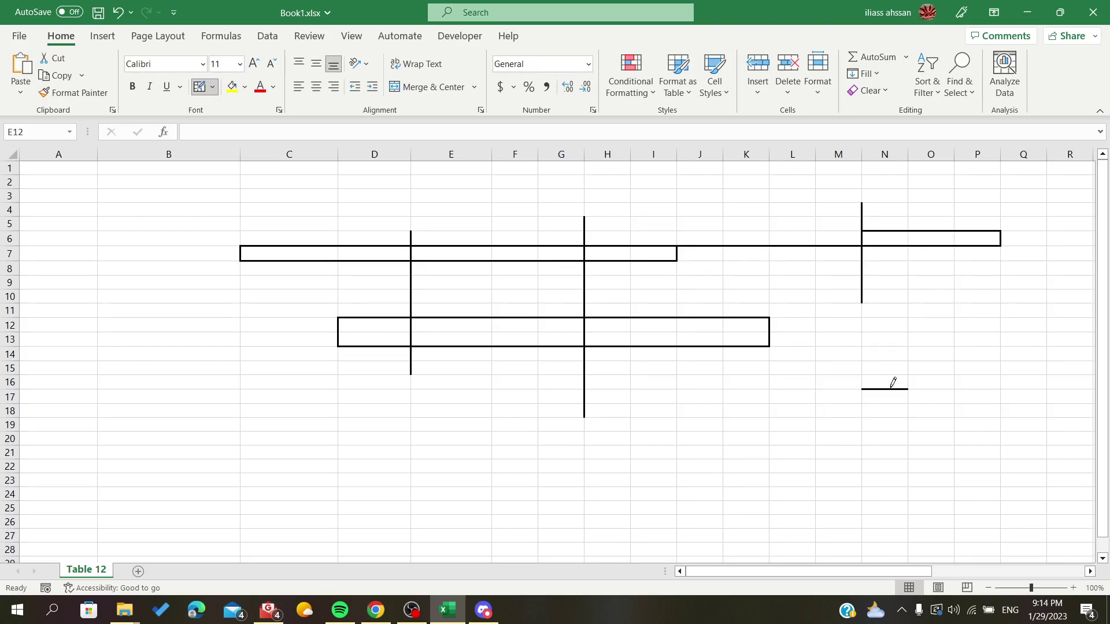